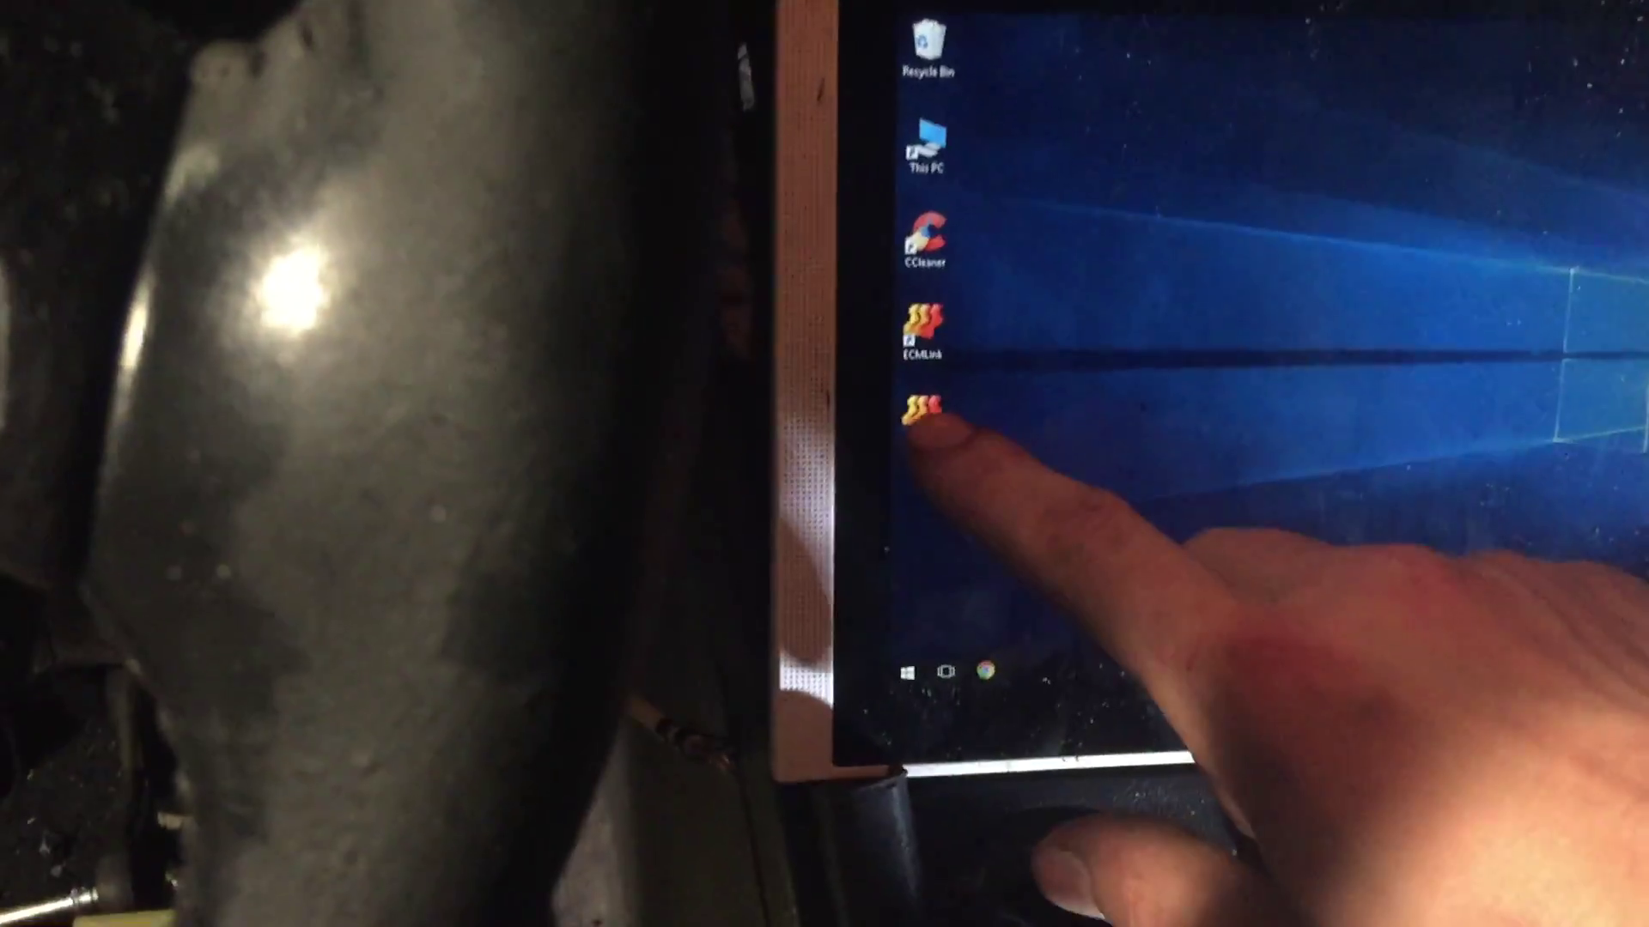
Step: Start ECMLink from its desktop shortcut and reach the Speed Density configuration page
double_click(976, 394)
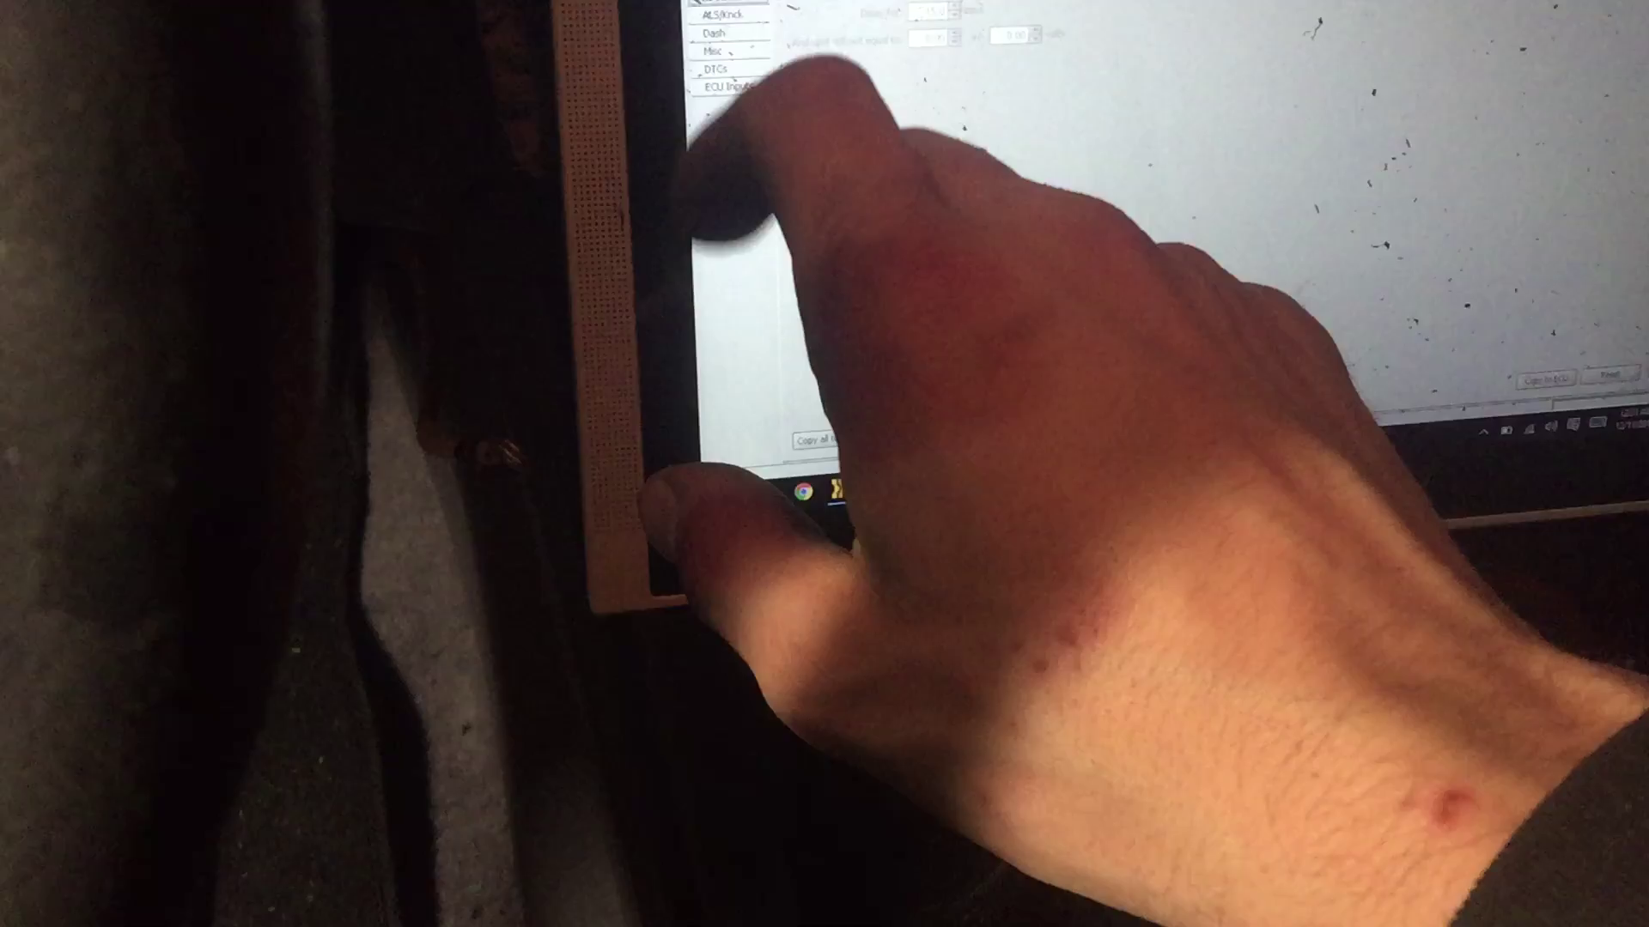
Step: Show the Speed Density fuel table, then bring up the Action Center with its Bluetooth tile
click(702, 123)
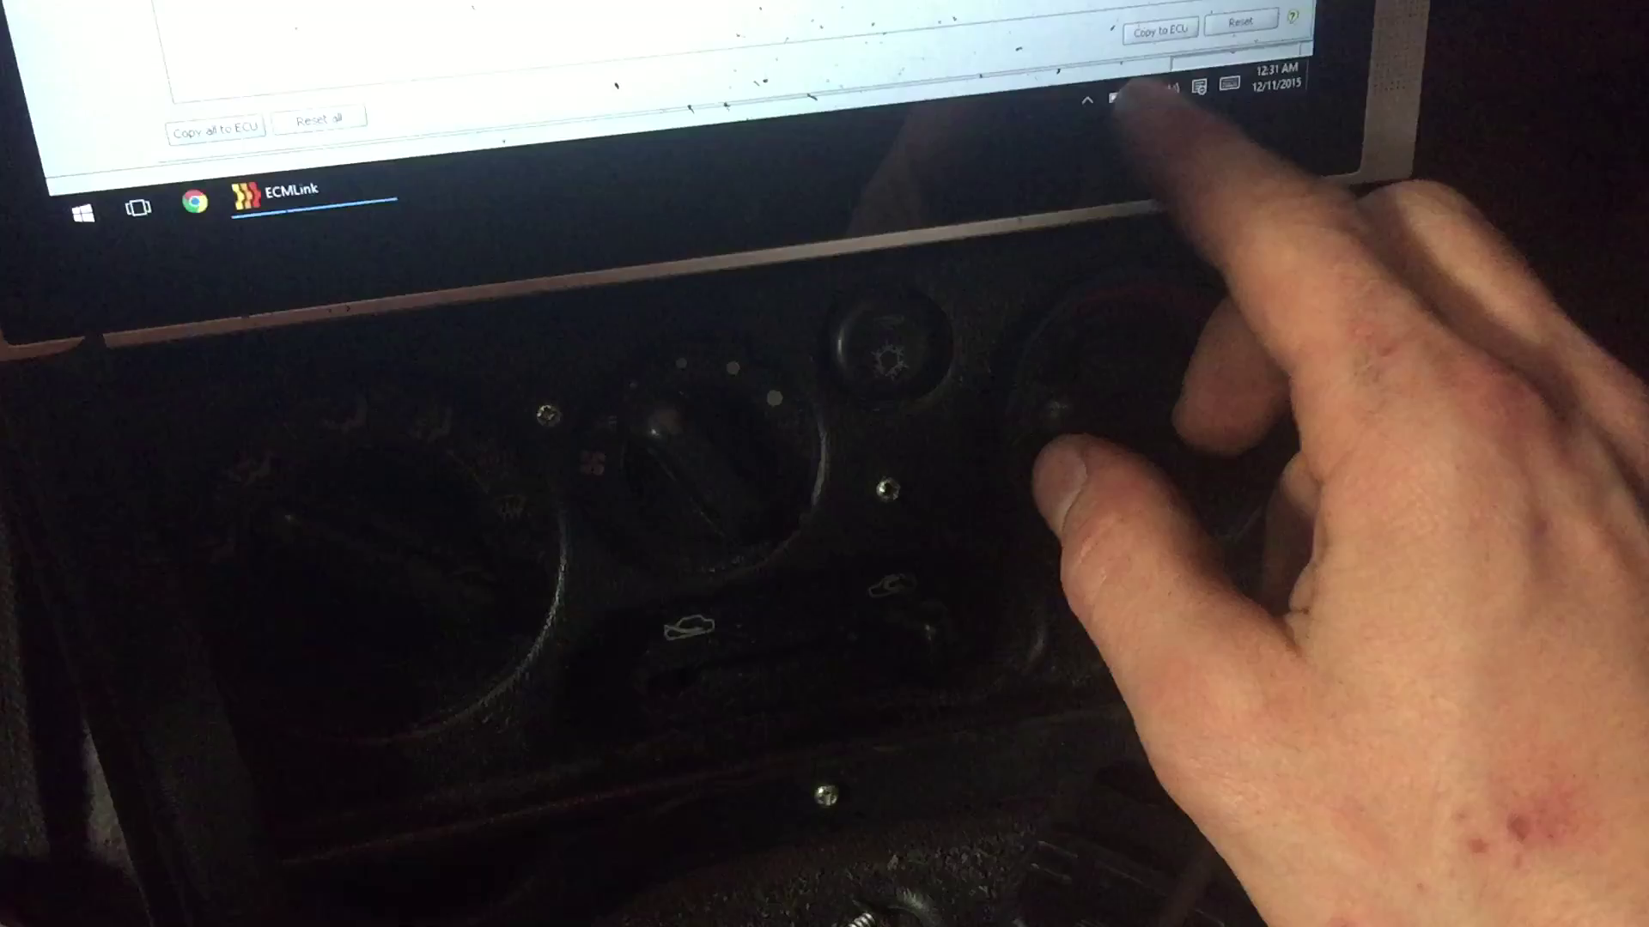
click(1315, 78)
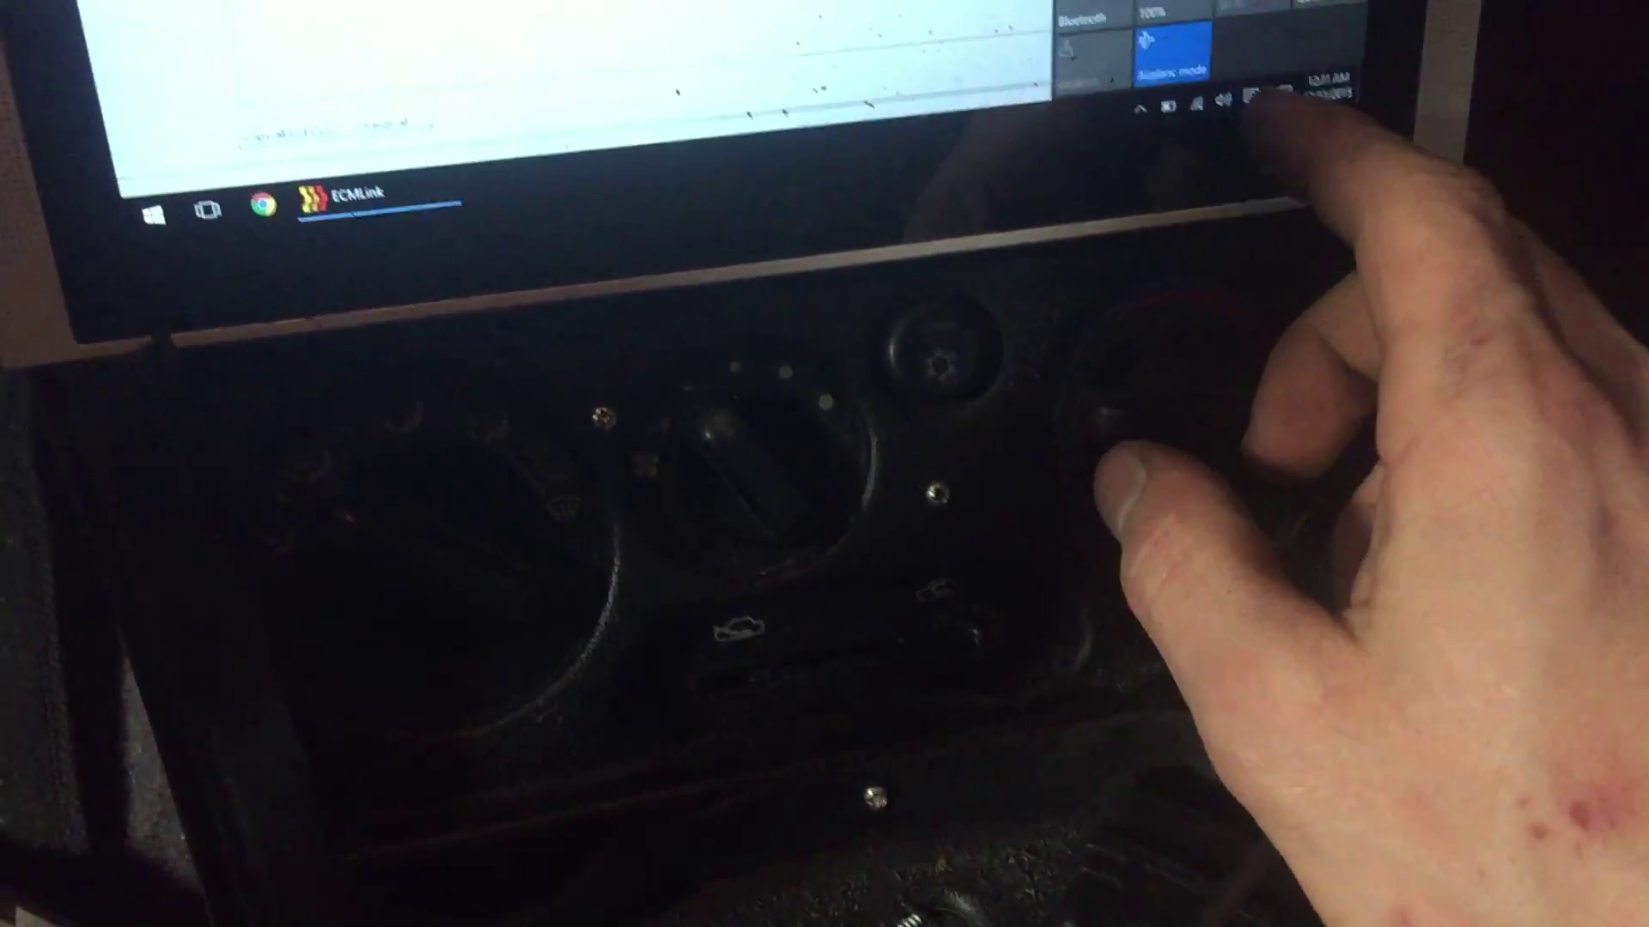